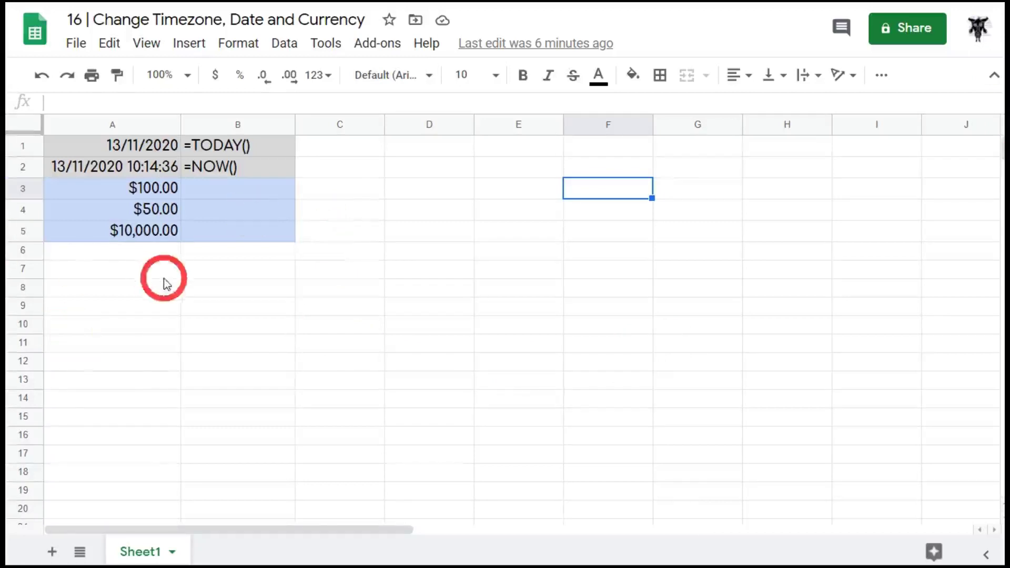
Step: Open File > Spreadsheet settings and move the dialog aside to reveal column B
{"action": "left_click", "coordinate": [79, 45]}
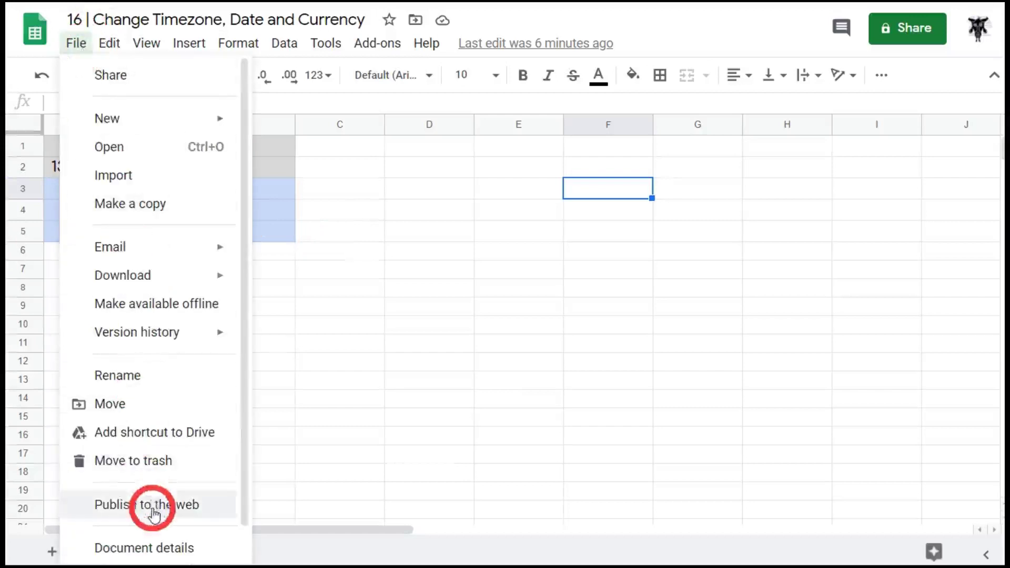
{"action": "scroll", "coordinate": [166, 526], "scroll_direction": "down", "scroll_amount": 1}
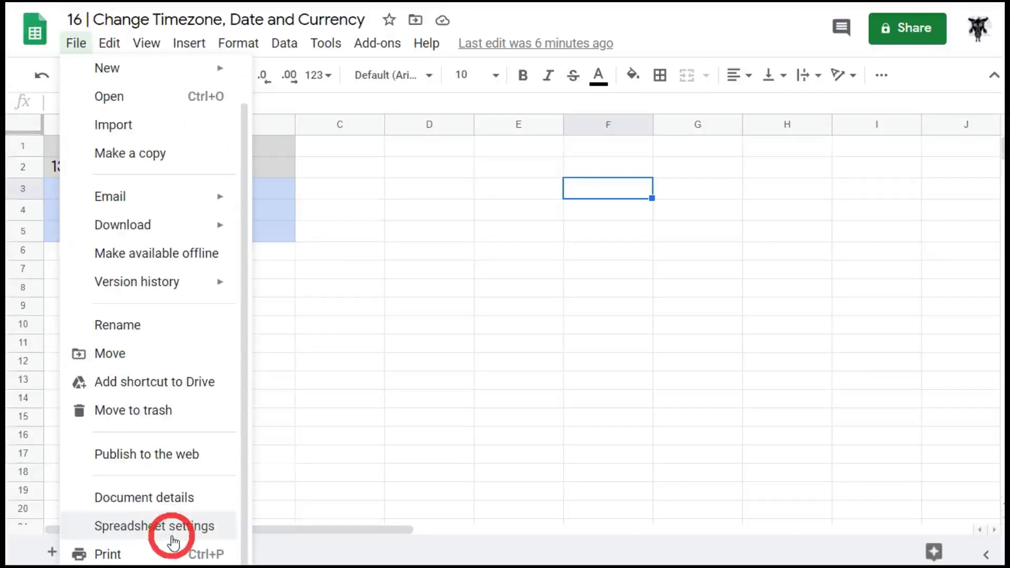
{"action": "left_click", "coordinate": [176, 527]}
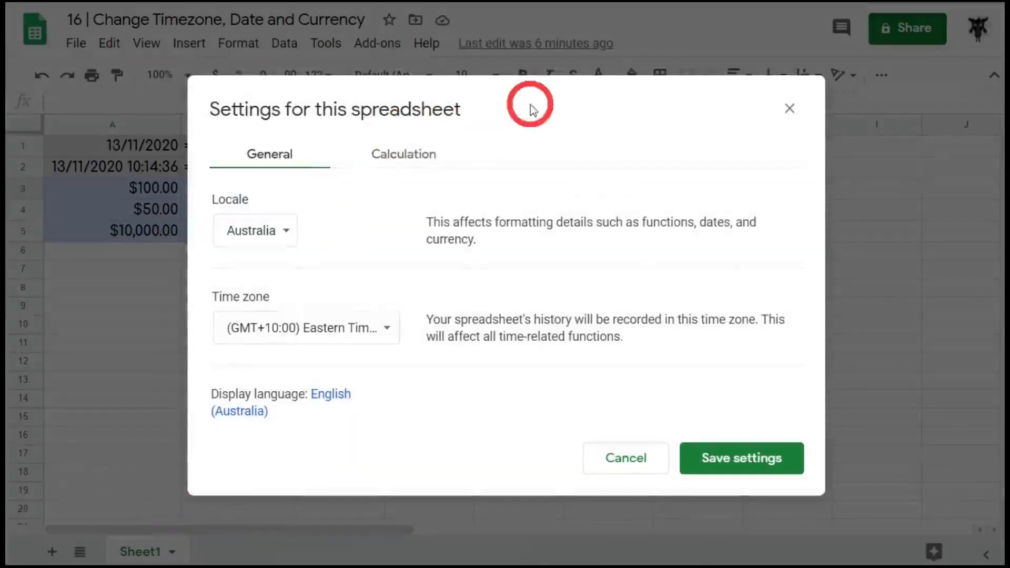
{"action": "left_click_drag", "start_coordinate": [541, 97], "coordinate": [676, 74]}
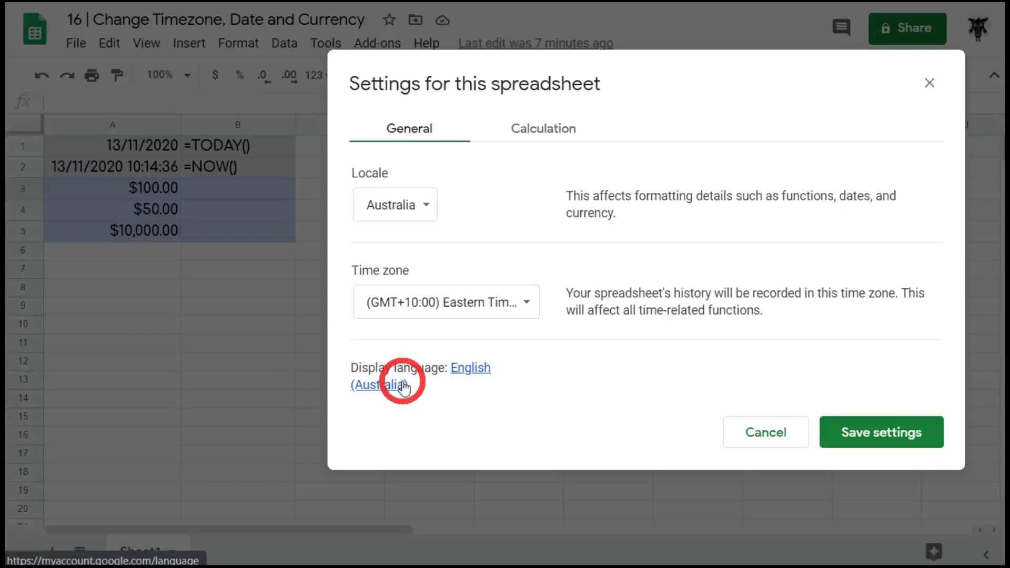
Step: Point out the current Australia locale and (GMT+10:00) Eastern Time time zone
{"action": "double_click", "coordinate": [497, 270]}
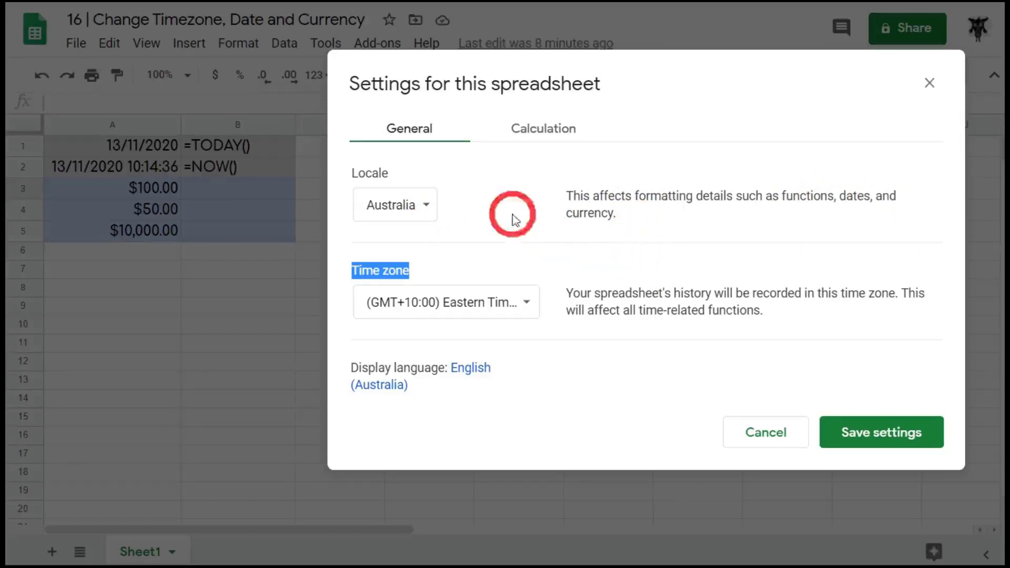
{"action": "left_click", "coordinate": [481, 199]}
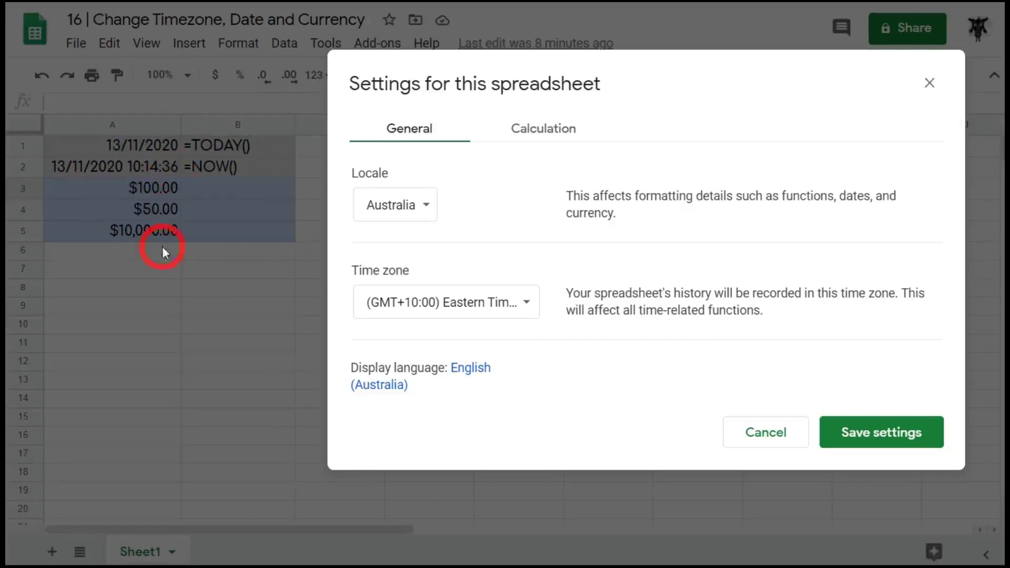
{"action": "left_click", "coordinate": [429, 203]}
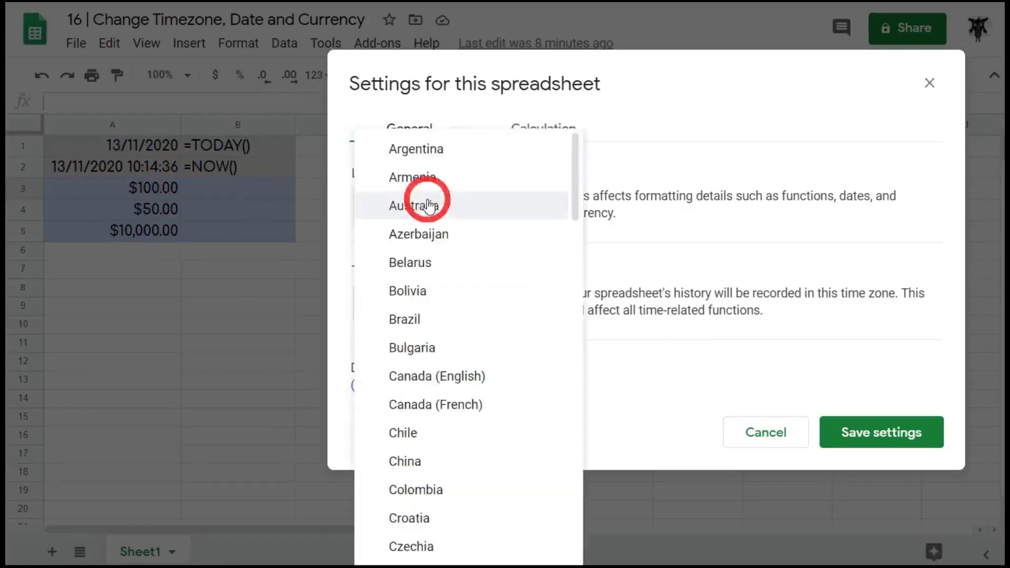
Step: Switch to United States locale and (GMT-07:00) Mountain Time - Arizona time zone, then save
{"action": "scroll", "coordinate": [450, 190], "scroll_direction": "down", "scroll_amount": 5}
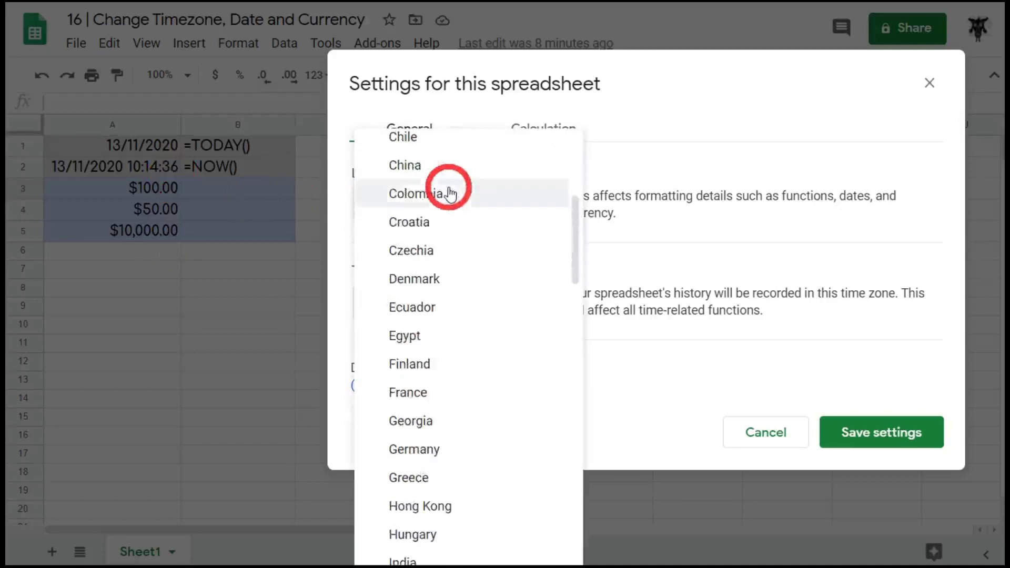
{"action": "scroll", "coordinate": [450, 197], "scroll_direction": "down", "scroll_amount": 15}
{"action": "scroll", "coordinate": [446, 211], "scroll_direction": "down", "scroll_amount": 10}
{"action": "left_click", "coordinate": [445, 470]}
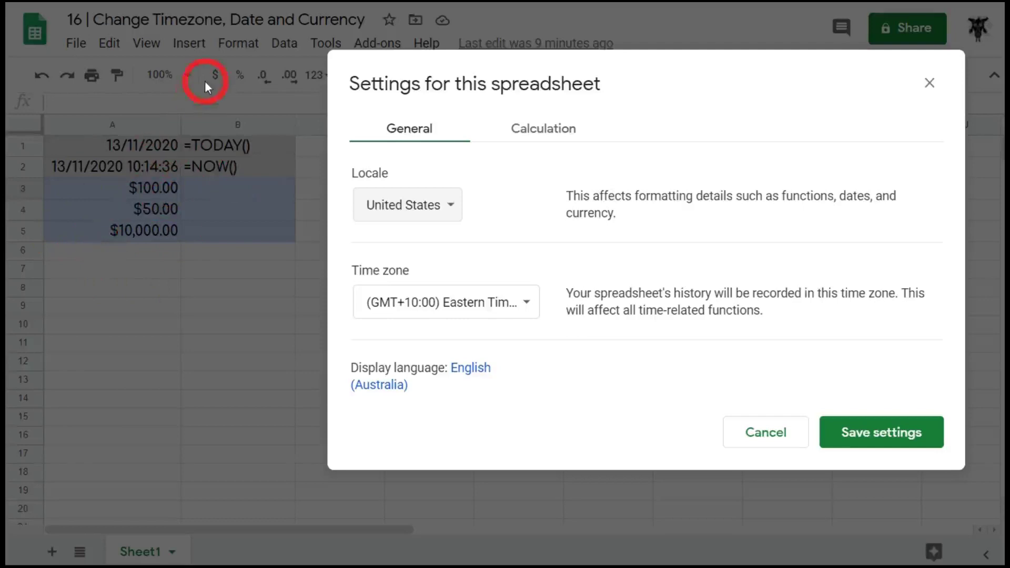
{"action": "left_click", "coordinate": [524, 301]}
{"action": "scroll", "coordinate": [616, 139], "scroll_direction": "down", "scroll_amount": 3}
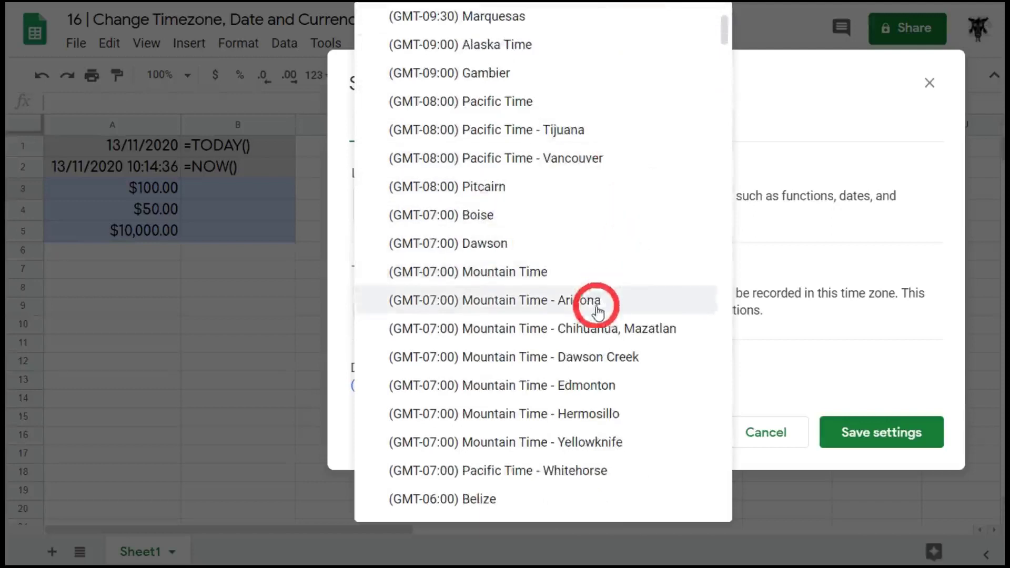
{"action": "scroll", "coordinate": [599, 323], "scroll_direction": "down", "scroll_amount": 3}
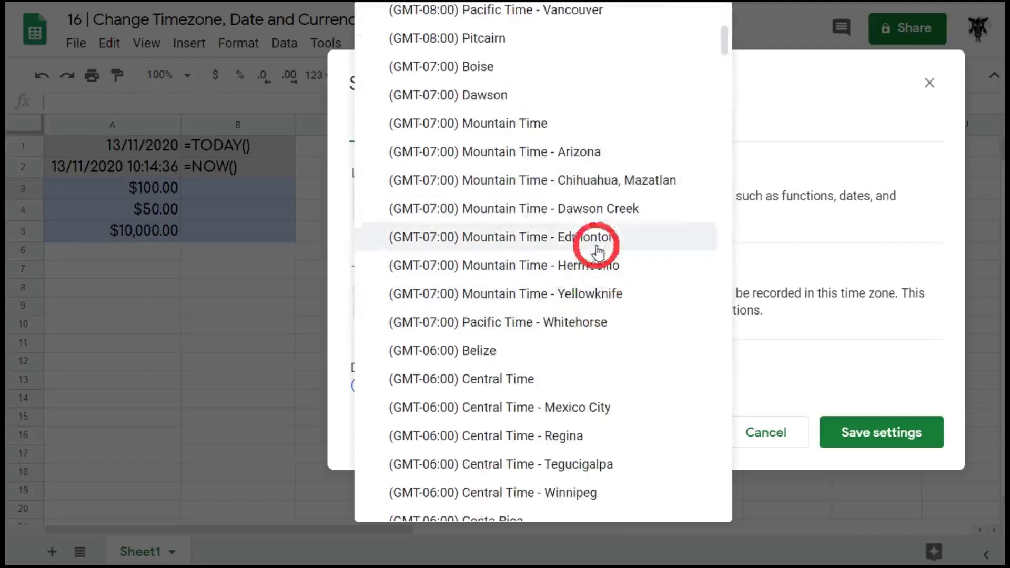
{"action": "left_click", "coordinate": [597, 149]}
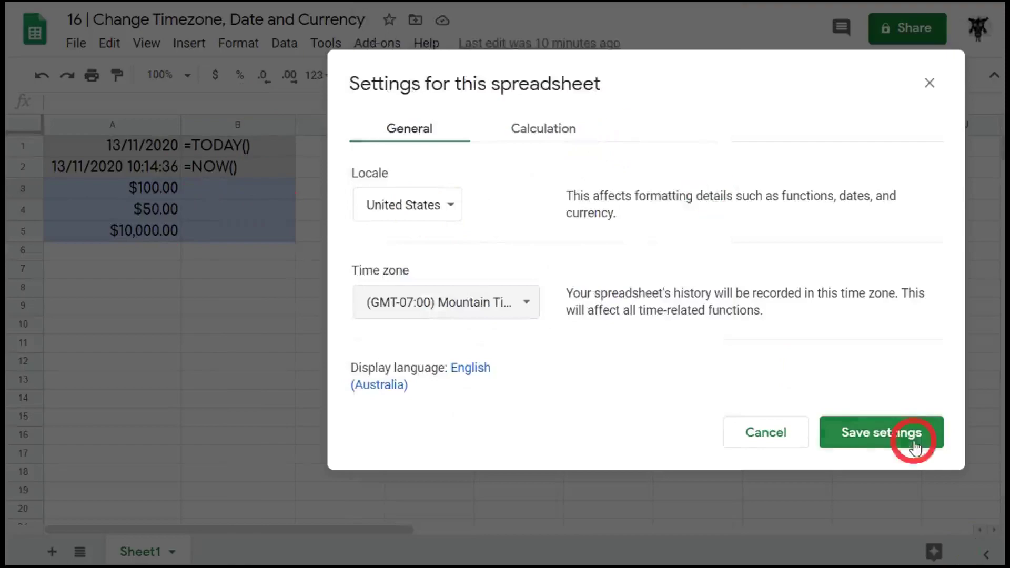
{"action": "left_click", "coordinate": [895, 424]}
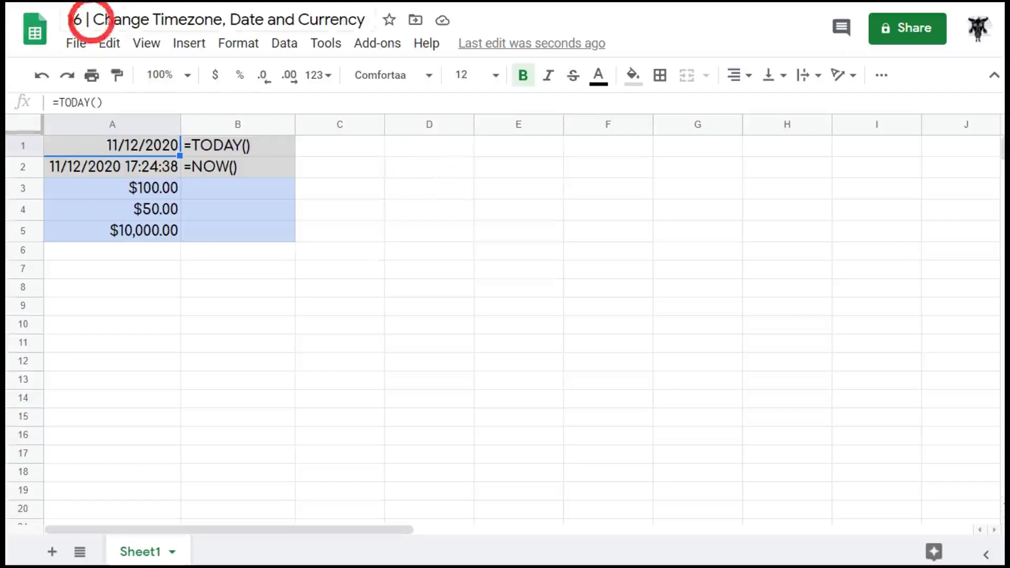
Step: In spreadsheet settings, choose United Kingdom locale and (GMT+00:00) London time zone, then save
{"action": "left_click", "coordinate": [83, 46]}
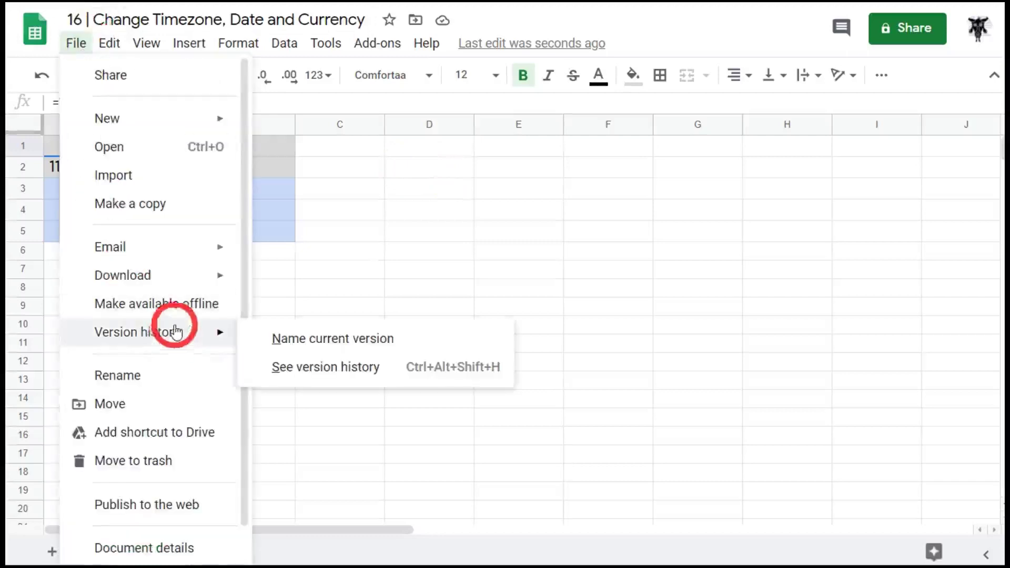
{"action": "scroll", "coordinate": [169, 400], "scroll_direction": "down", "scroll_amount": 1}
{"action": "left_click", "coordinate": [189, 526]}
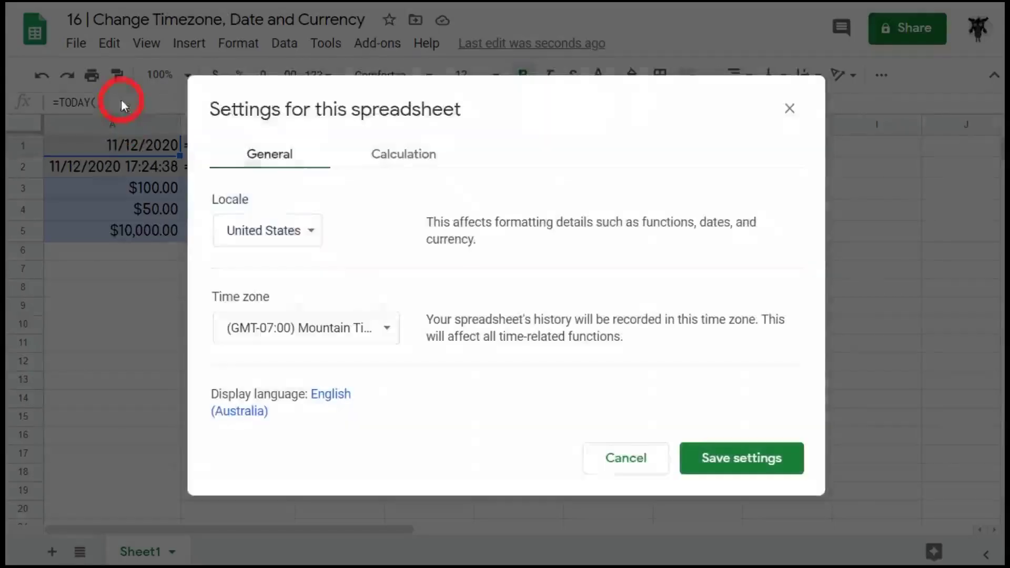
{"action": "left_click", "coordinate": [314, 229]}
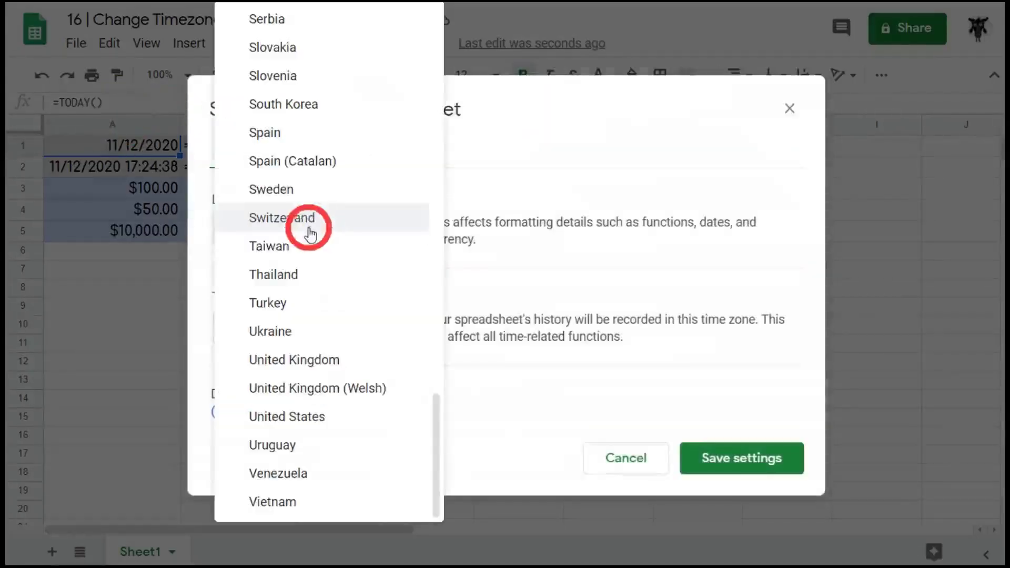
{"action": "left_click", "coordinate": [291, 363]}
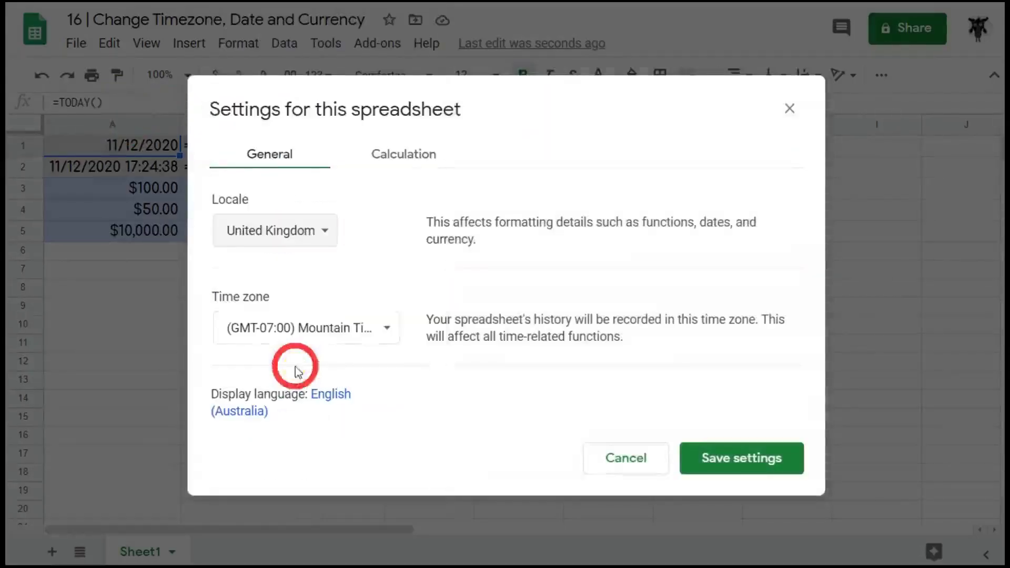
{"action": "left_click", "coordinate": [393, 331]}
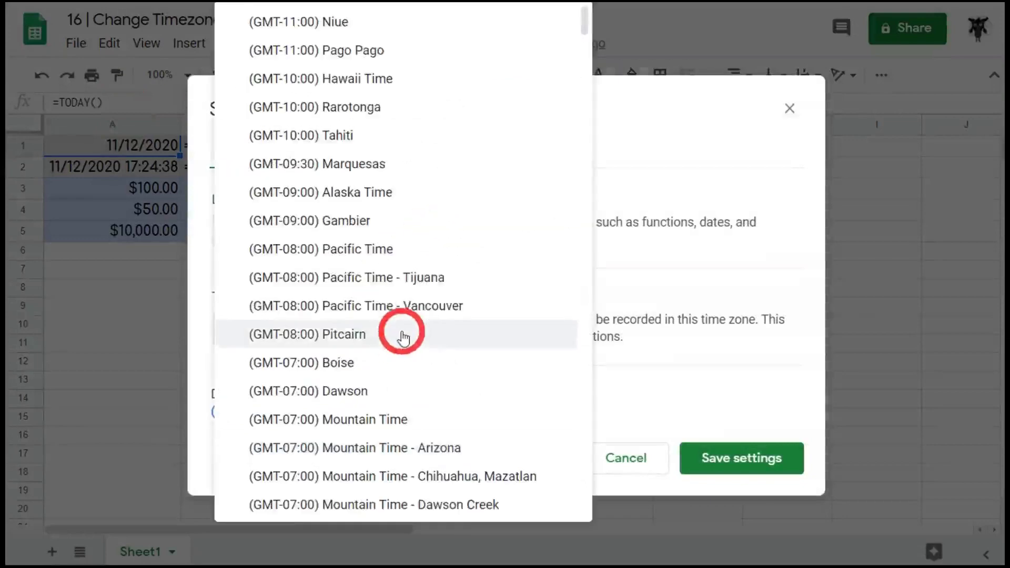
{"action": "scroll", "coordinate": [403, 335], "scroll_direction": "down", "scroll_amount": 13}
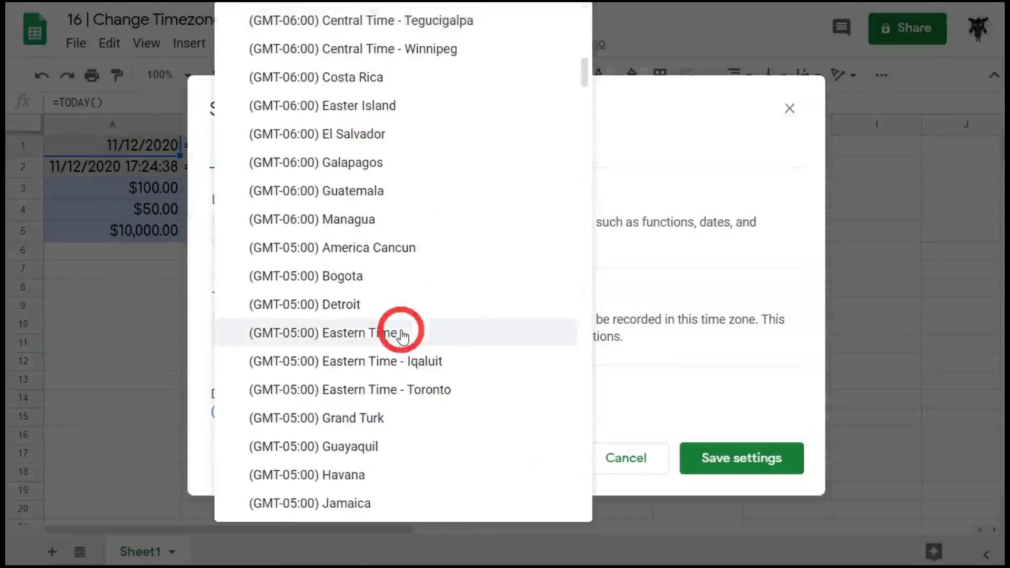
{"action": "scroll", "coordinate": [403, 336], "scroll_direction": "down", "scroll_amount": 10}
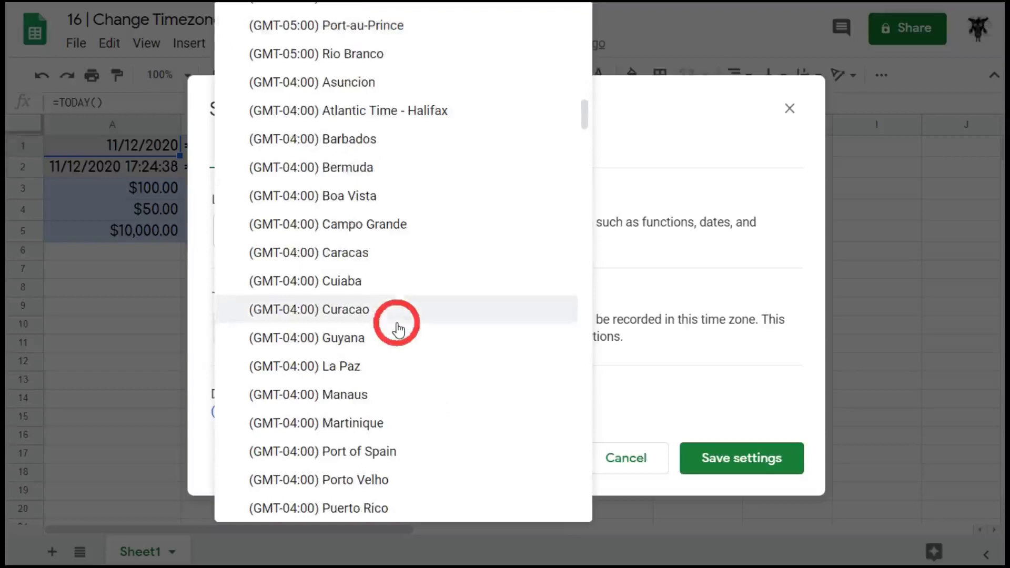
{"action": "scroll", "coordinate": [398, 331], "scroll_direction": "down", "scroll_amount": 15}
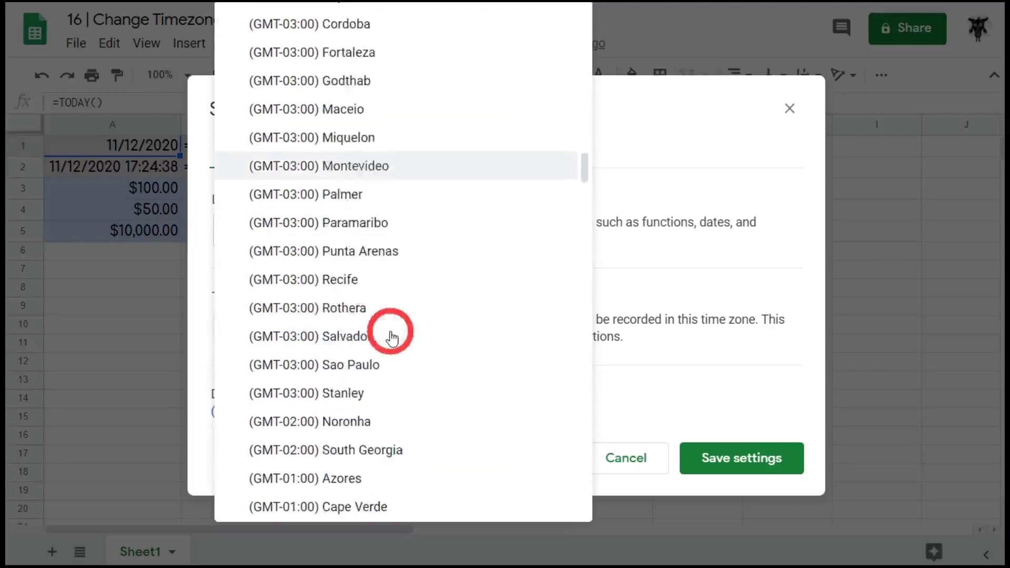
{"action": "scroll", "coordinate": [392, 389], "scroll_direction": "down", "scroll_amount": 5}
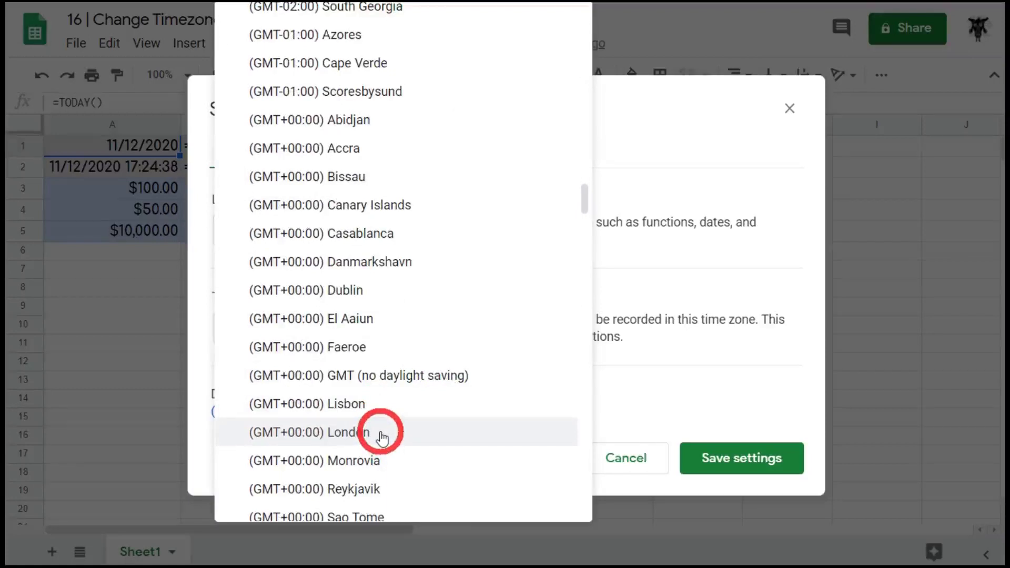
{"action": "left_click", "coordinate": [382, 437]}
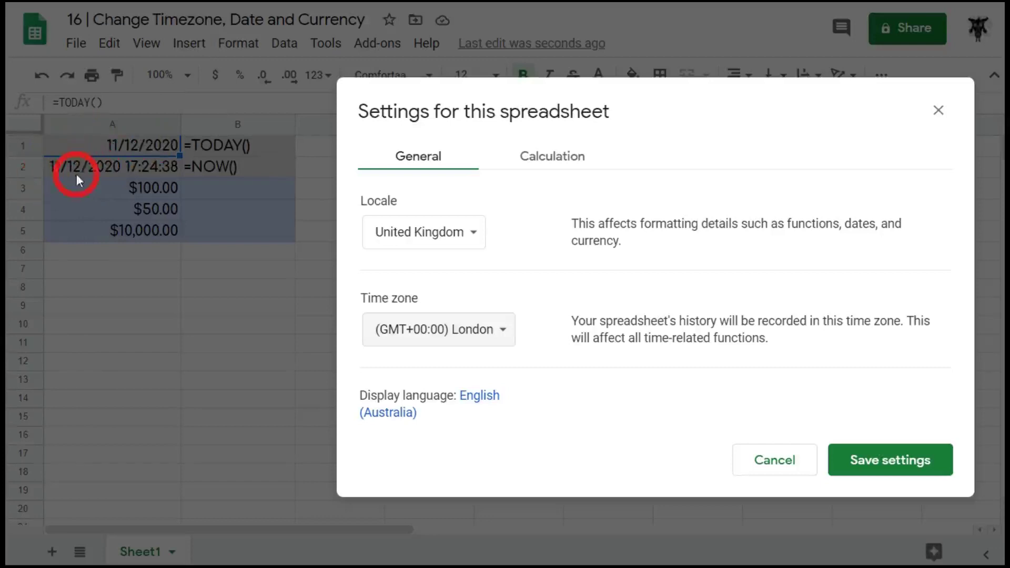
{"action": "left_click", "coordinate": [869, 462]}
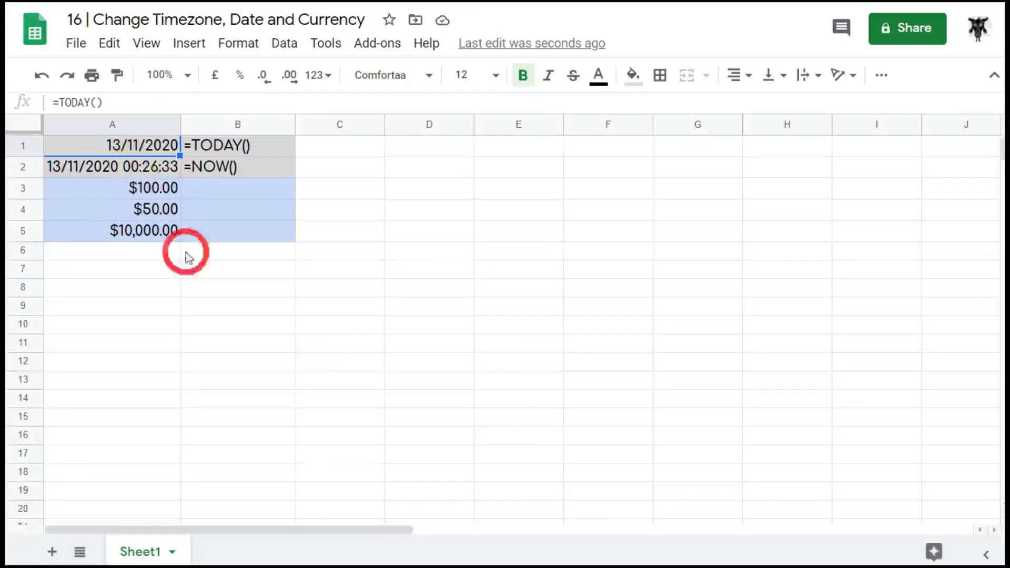
Step: Format A3, A4 and A5 as pounds: £100.00, £50.00 and £10,000.00
{"action": "left_click", "coordinate": [156, 194]}
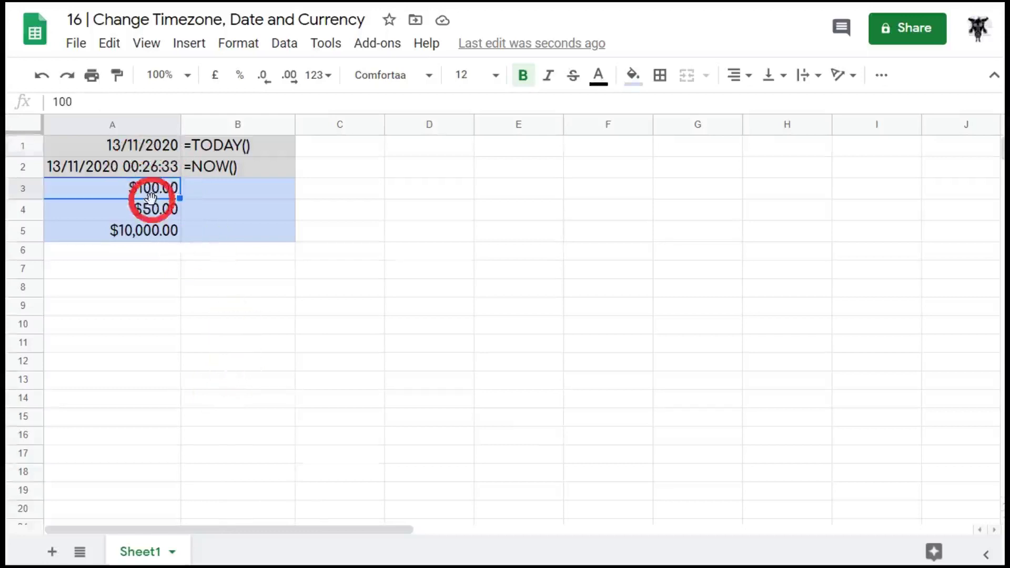
{"action": "left_click", "coordinate": [216, 78]}
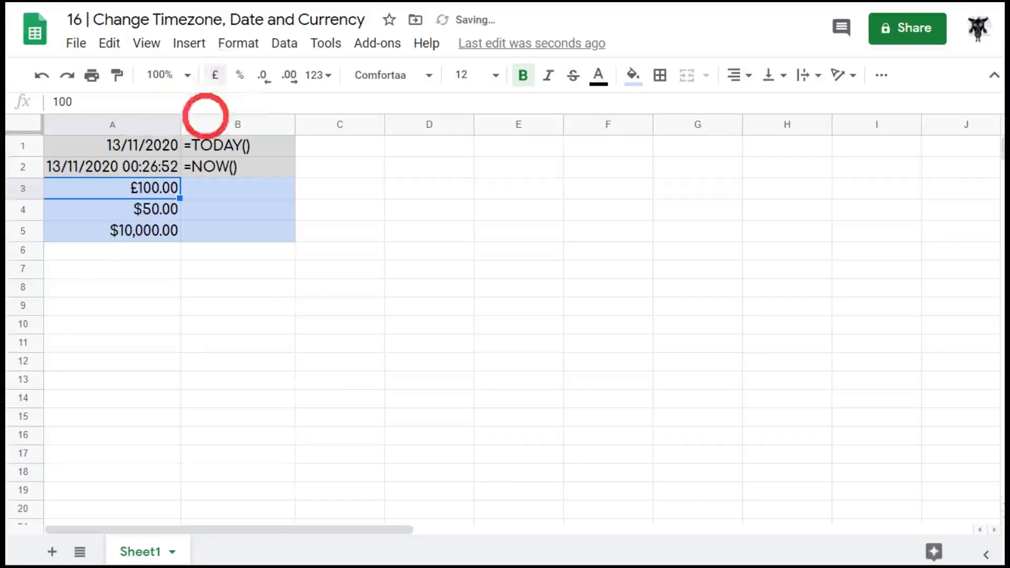
{"action": "left_click", "coordinate": [154, 209]}
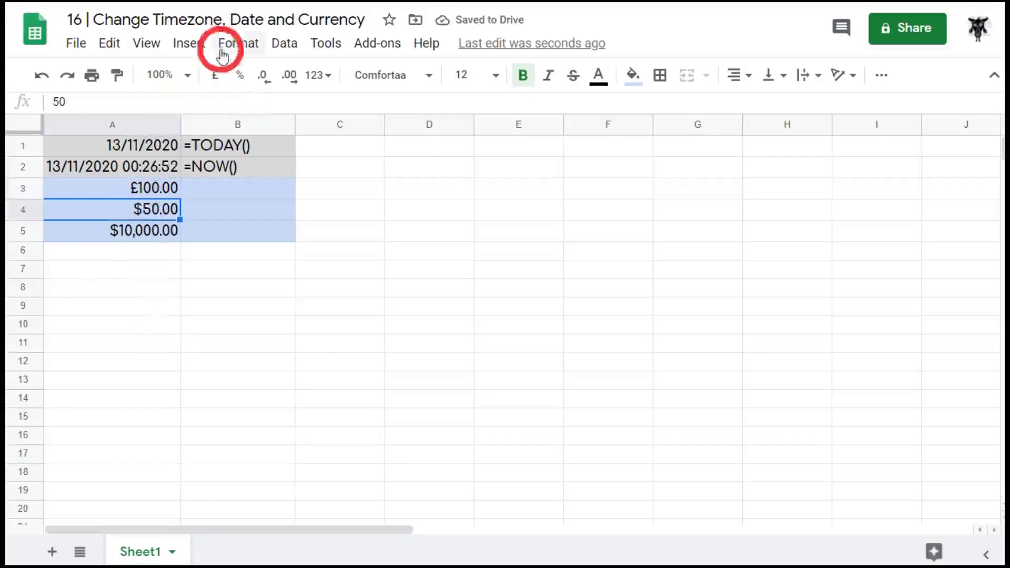
{"action": "left_click", "coordinate": [220, 82]}
{"action": "left_click", "coordinate": [160, 231]}
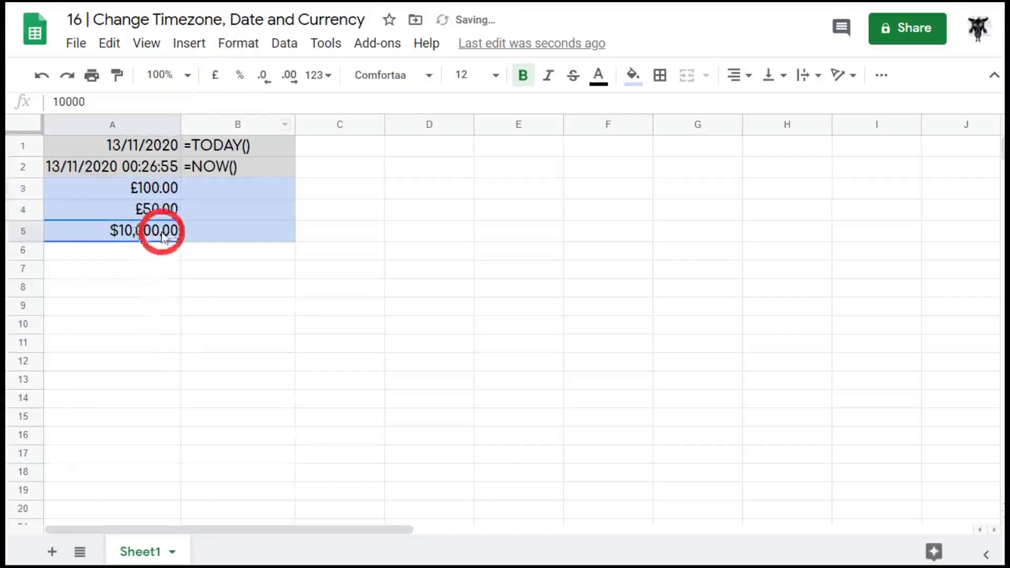
{"action": "left_click", "coordinate": [218, 75]}
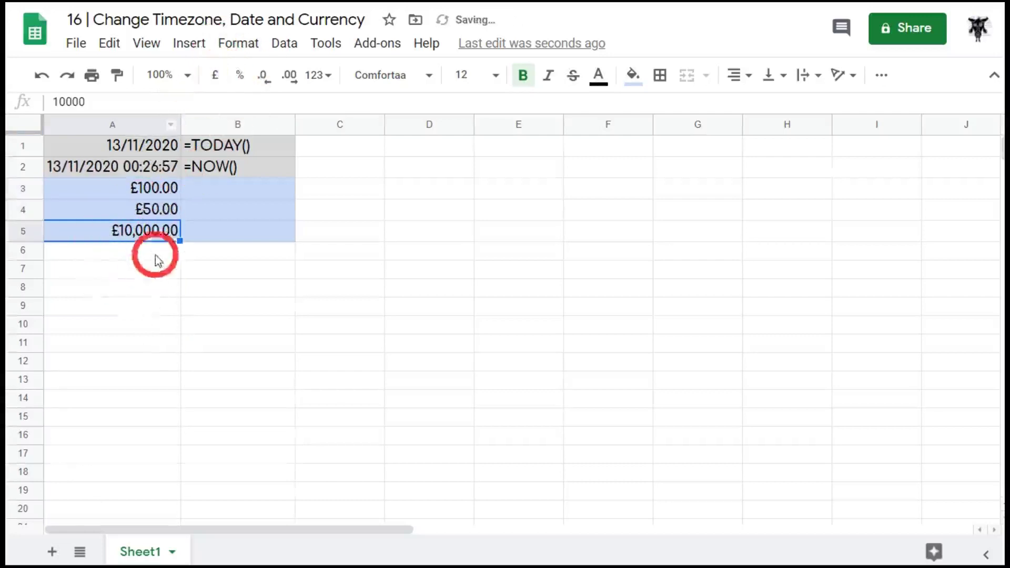